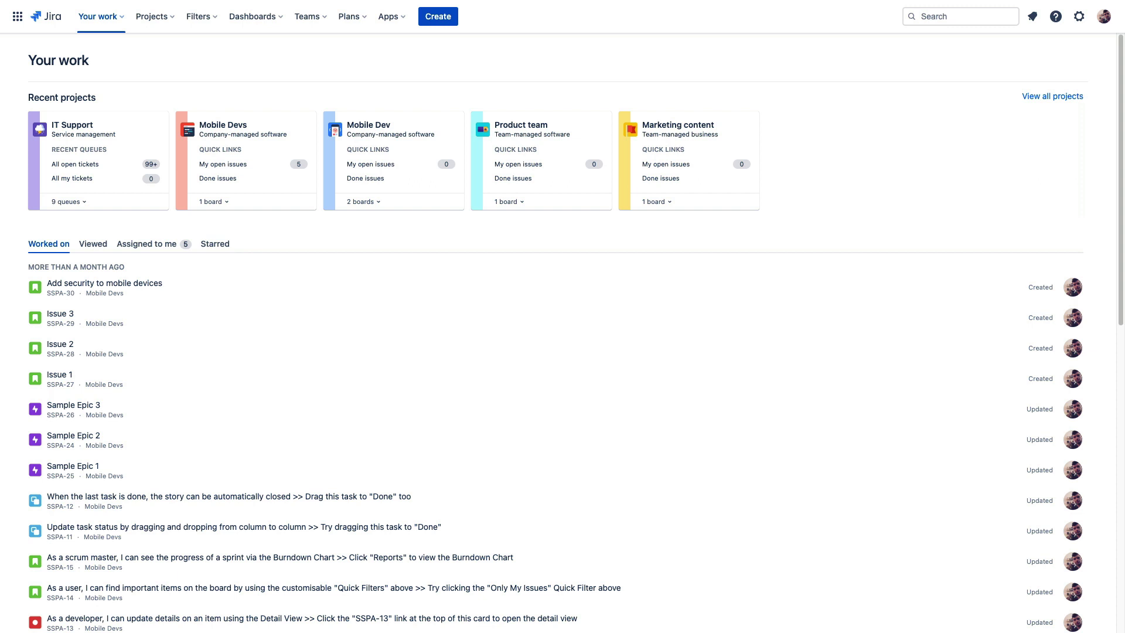
Step: Switch to Jira Service Management and open the IT Support project's knowledge base articles
left_click(19, 19)
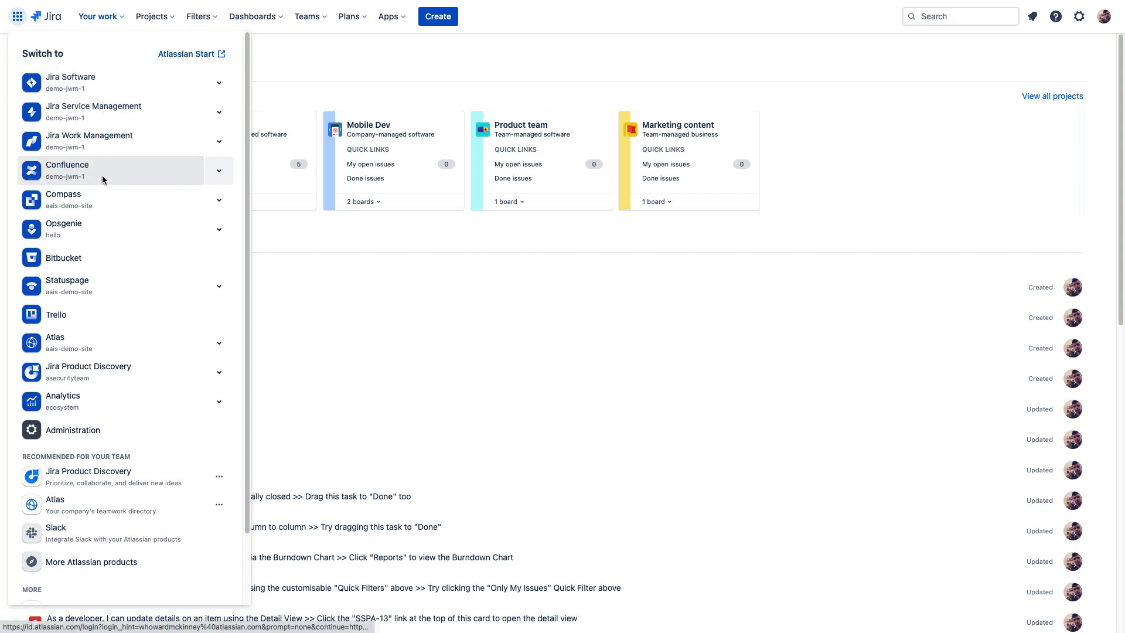
left_click(108, 112)
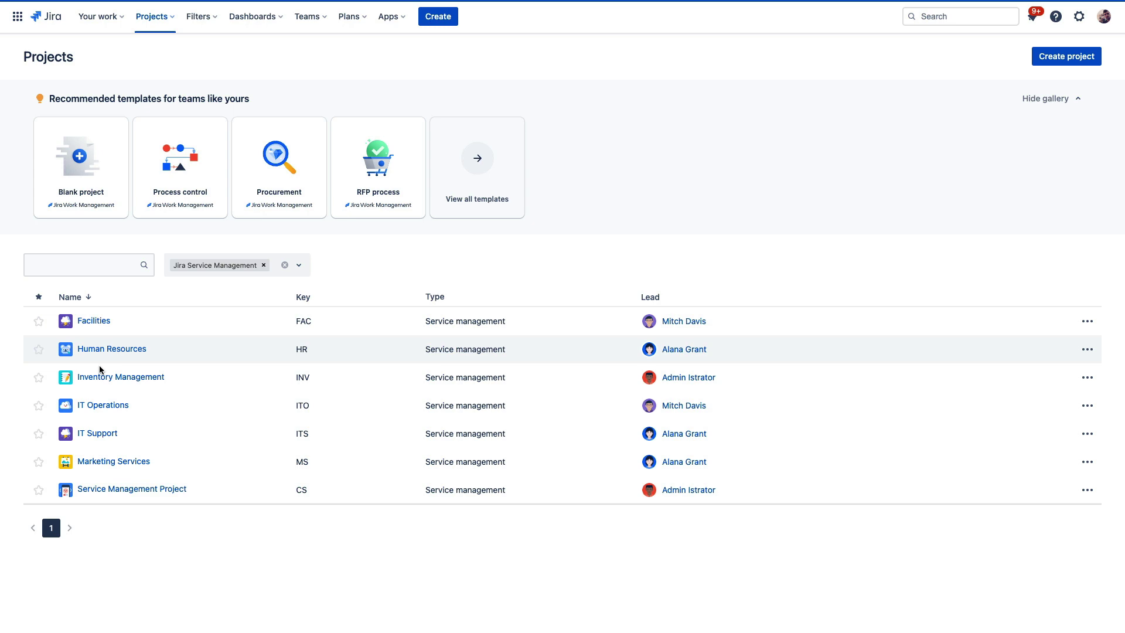
left_click(94, 433)
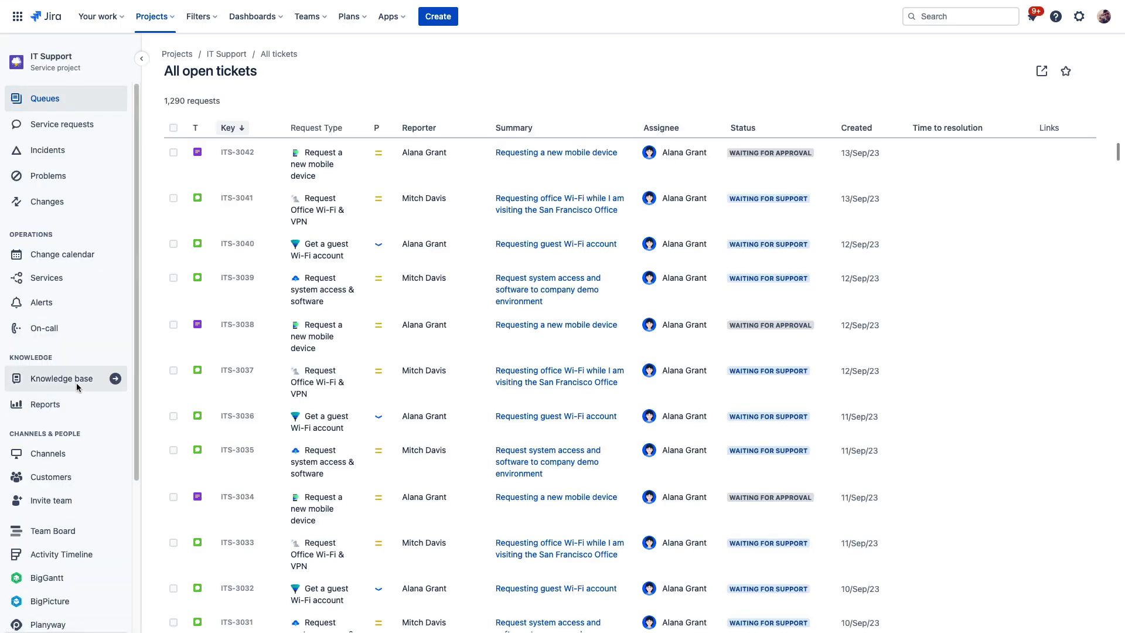
left_click(77, 384)
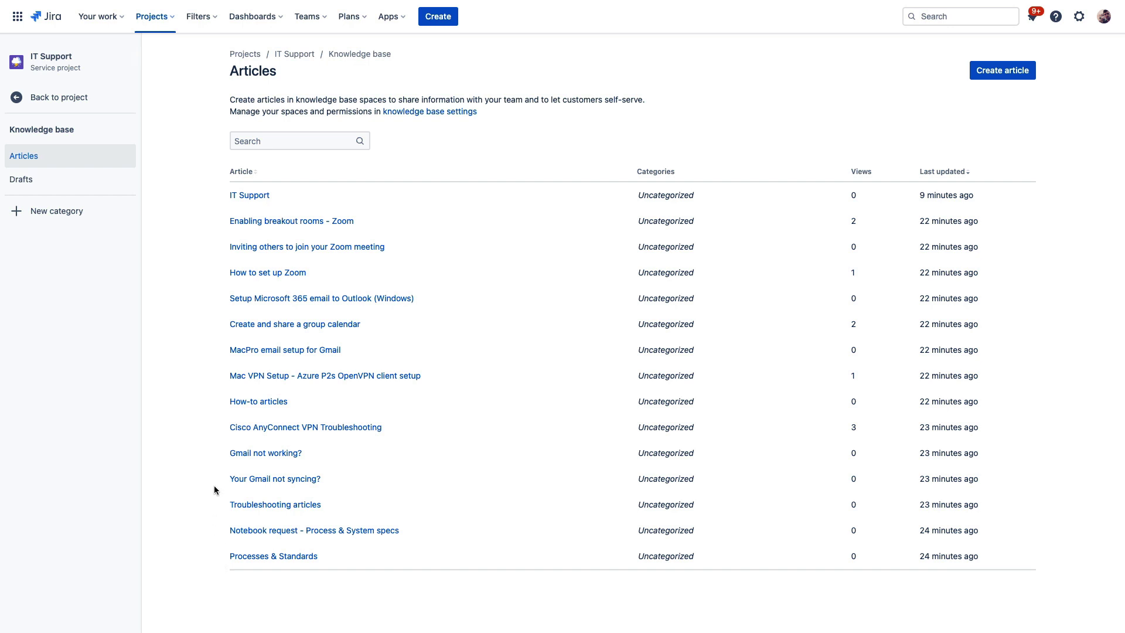
Step: Search the articles for 'vpn', then clear the search so all 15 articles show
left_click(248, 141)
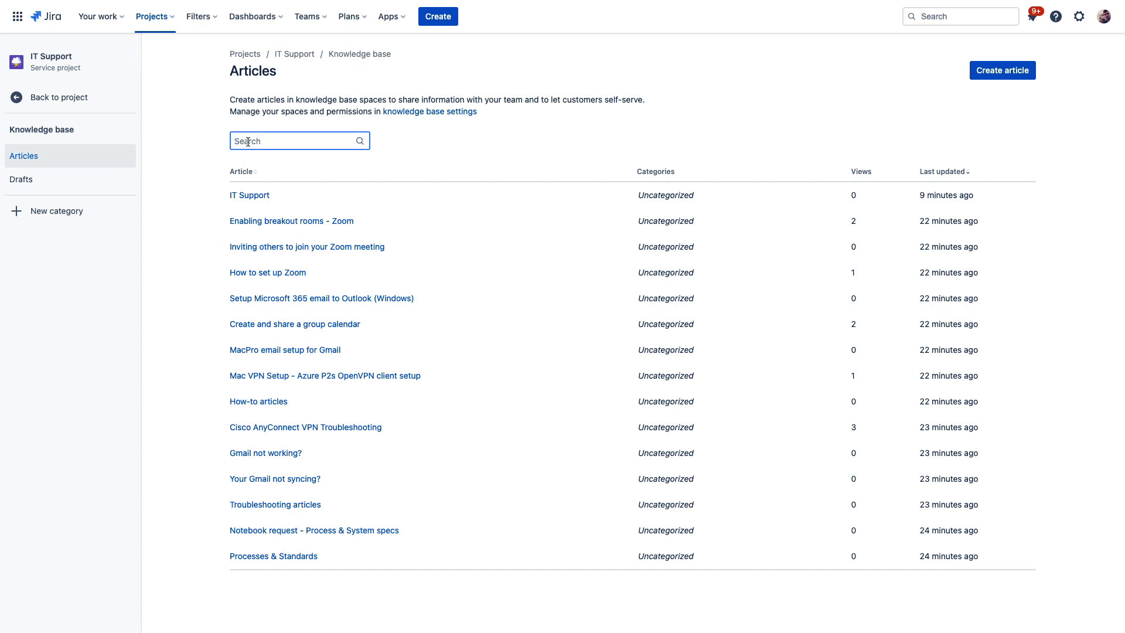
type("vpn")
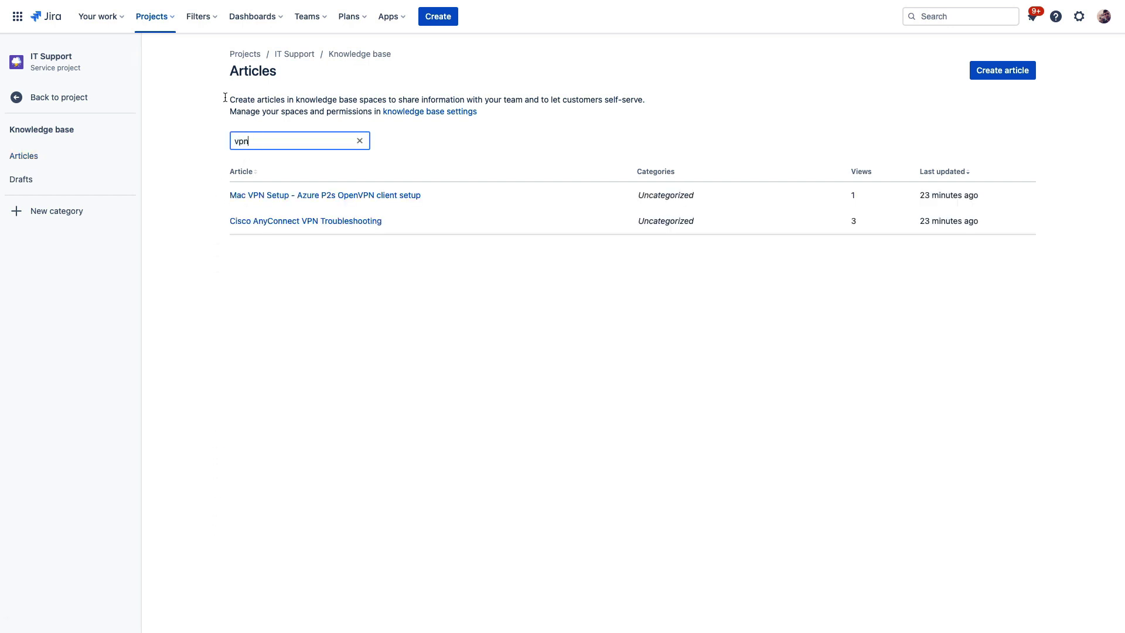
left_click(361, 141)
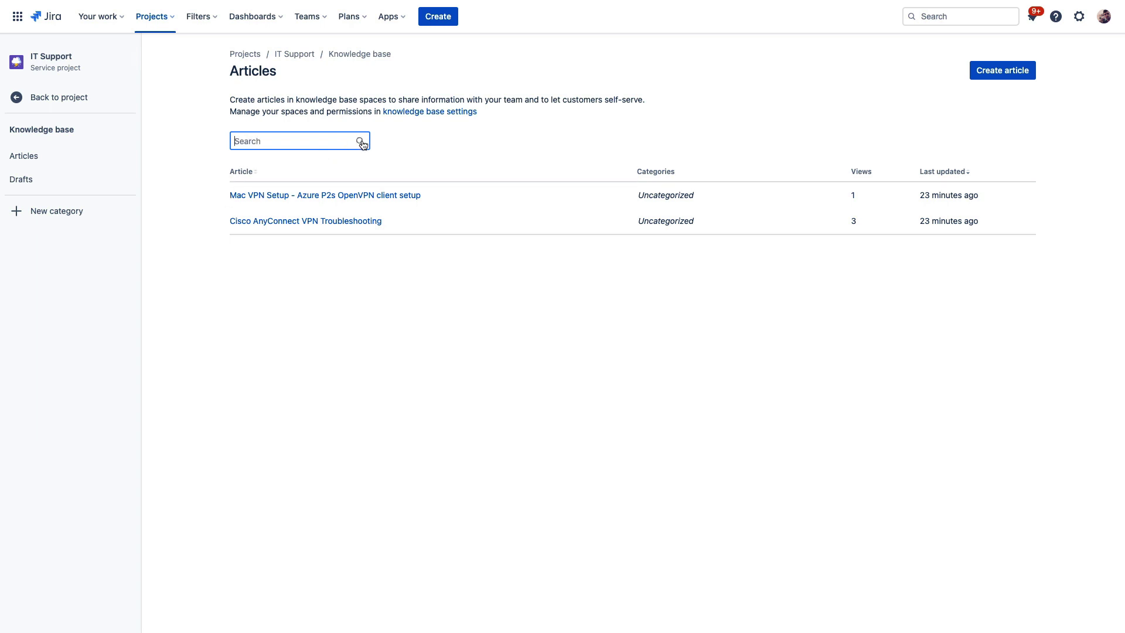
left_click(510, 141)
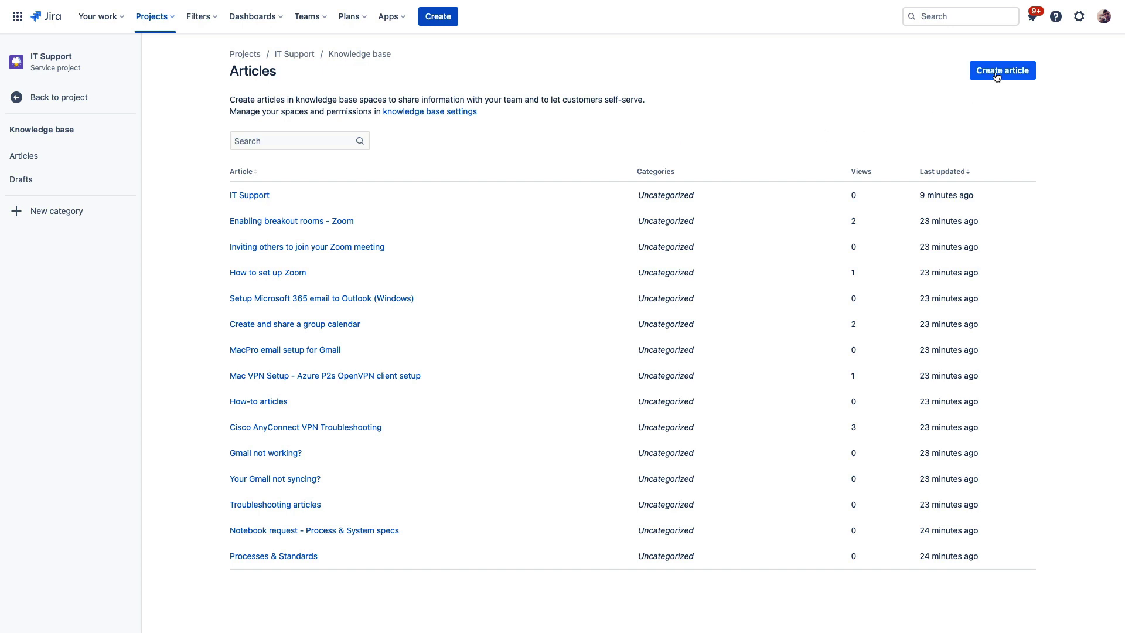
Step: View the IT Support knowledge base article, then return to the Articles list
left_click(258, 195)
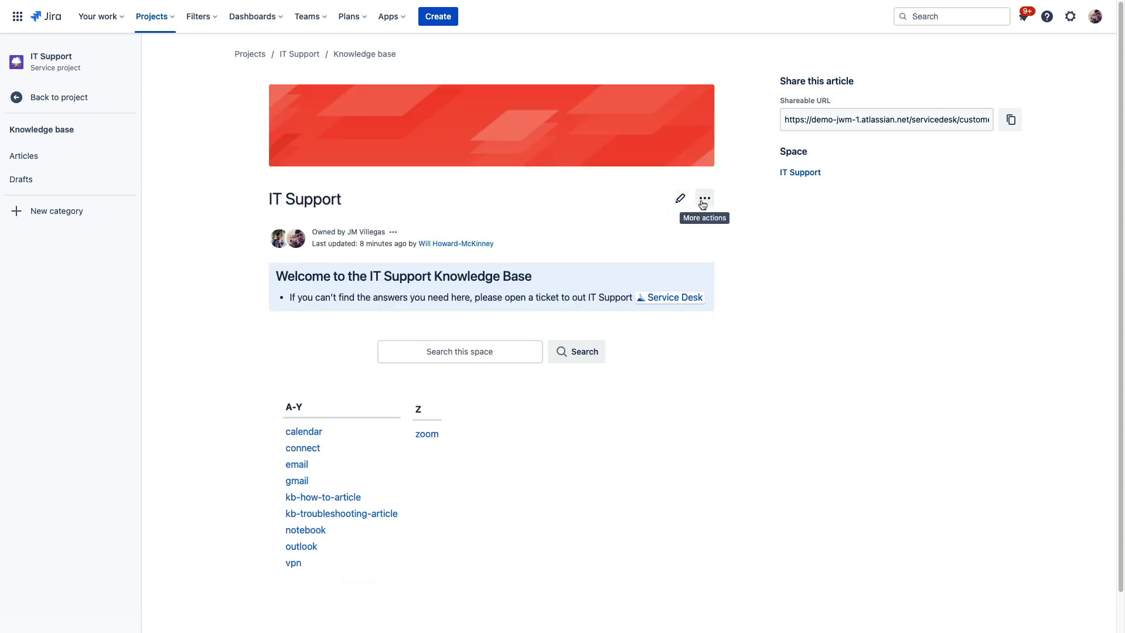
left_click(62, 166)
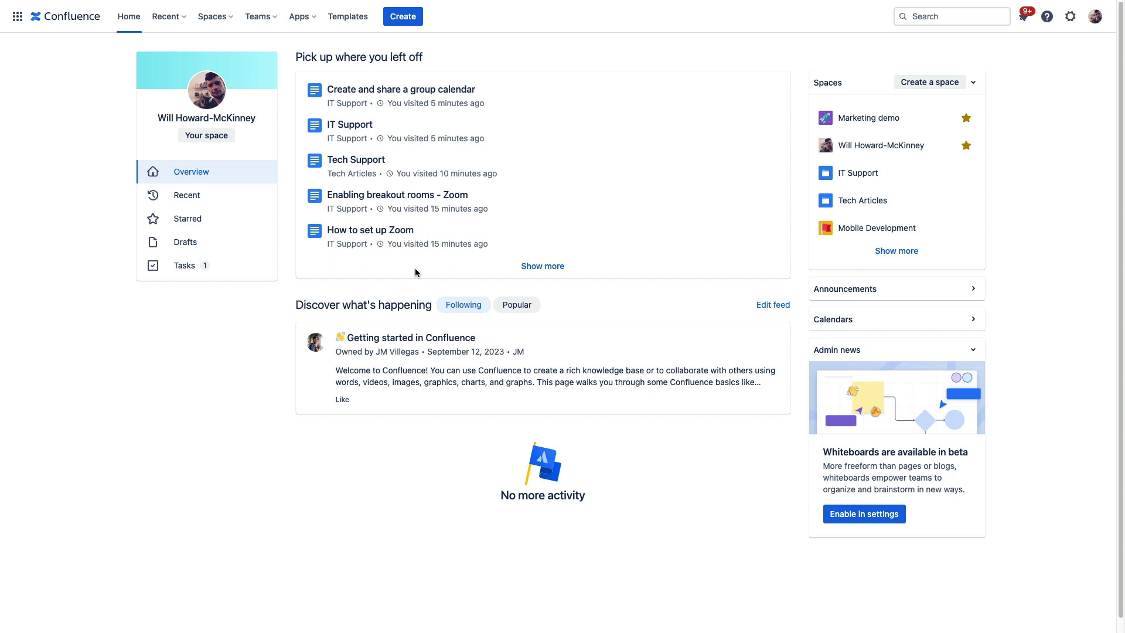
Step: In the IT Support space, expand Processes & Standards, Troubleshooting articles and How-to articles
left_click(359, 129)
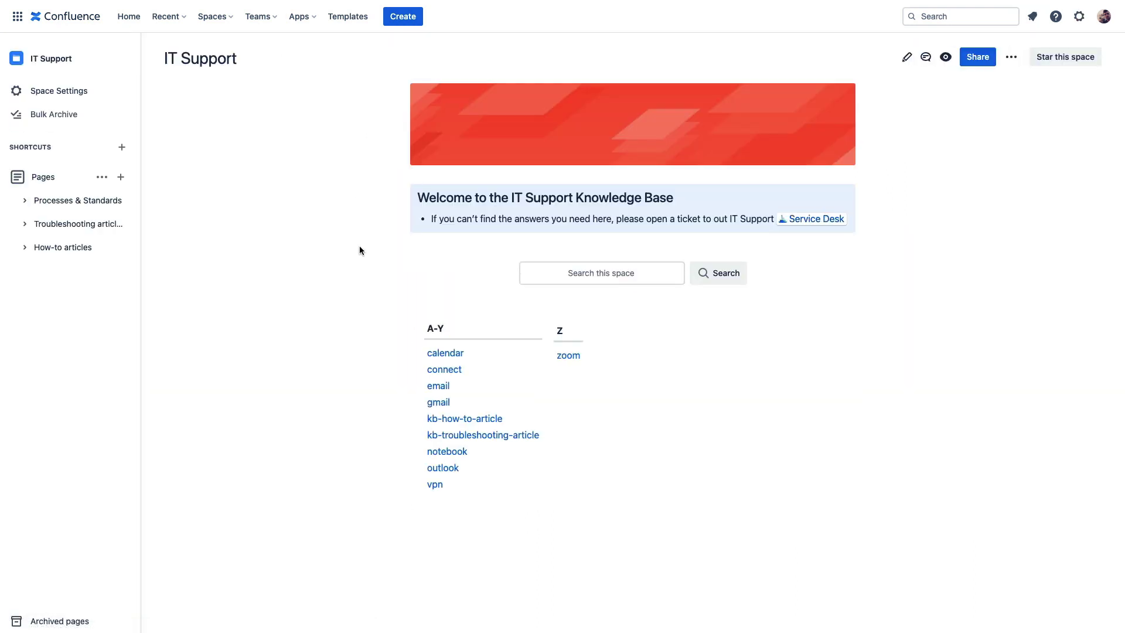
left_click(25, 200)
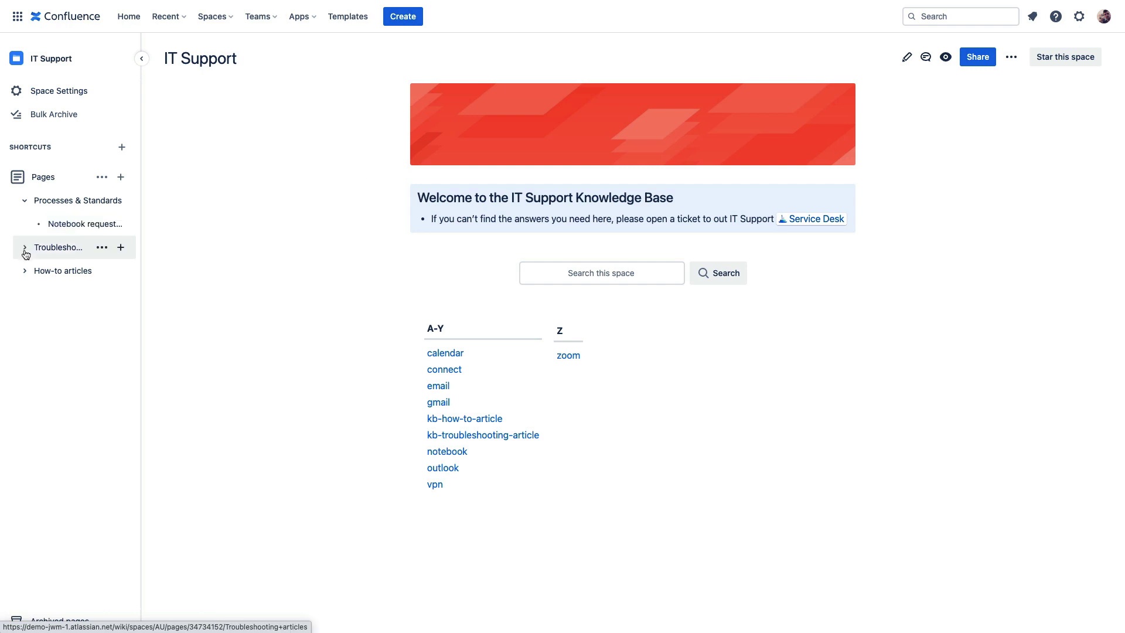
left_click(25, 248)
left_click(25, 341)
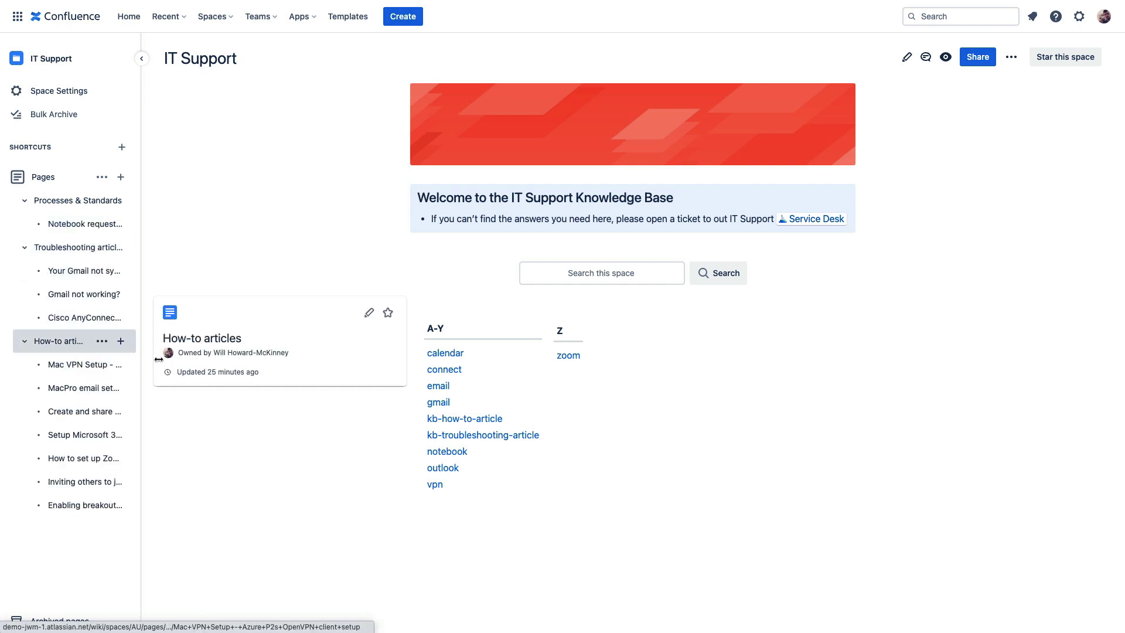
left_click(543, 276)
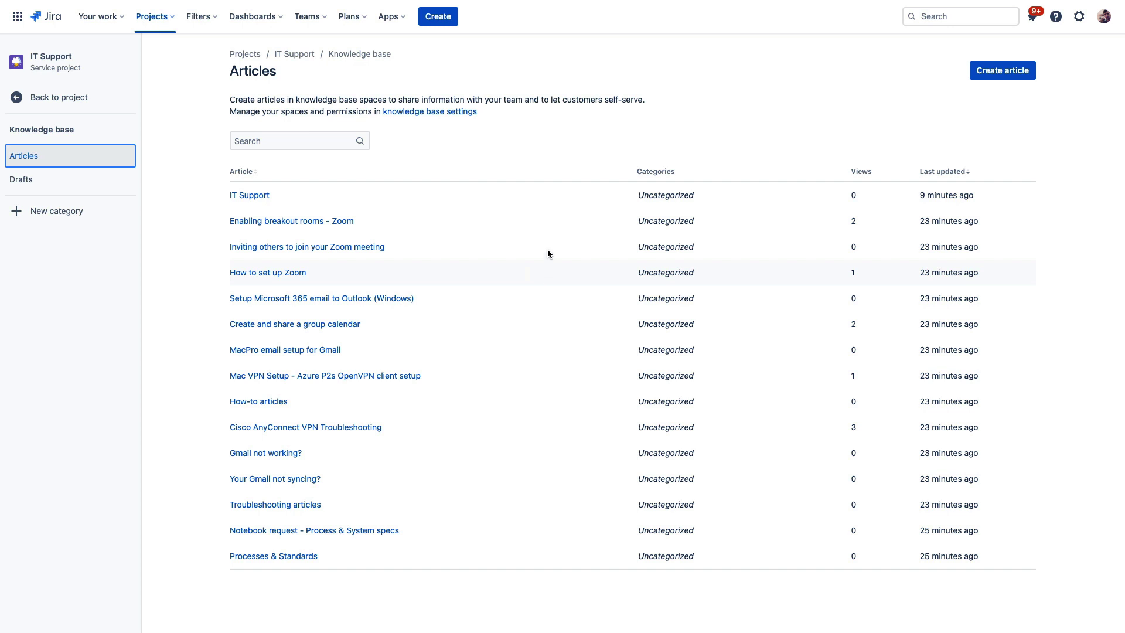
Step: Review the knowledge base article-suggestion settings, then return to the IT Support project
left_click(439, 113)
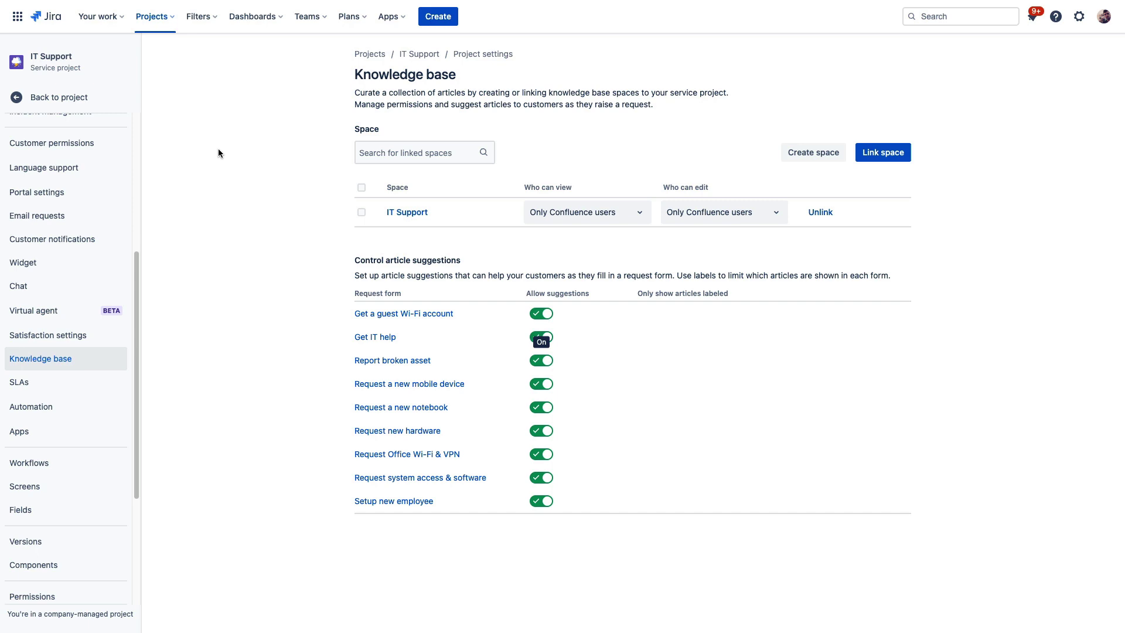
left_click(59, 101)
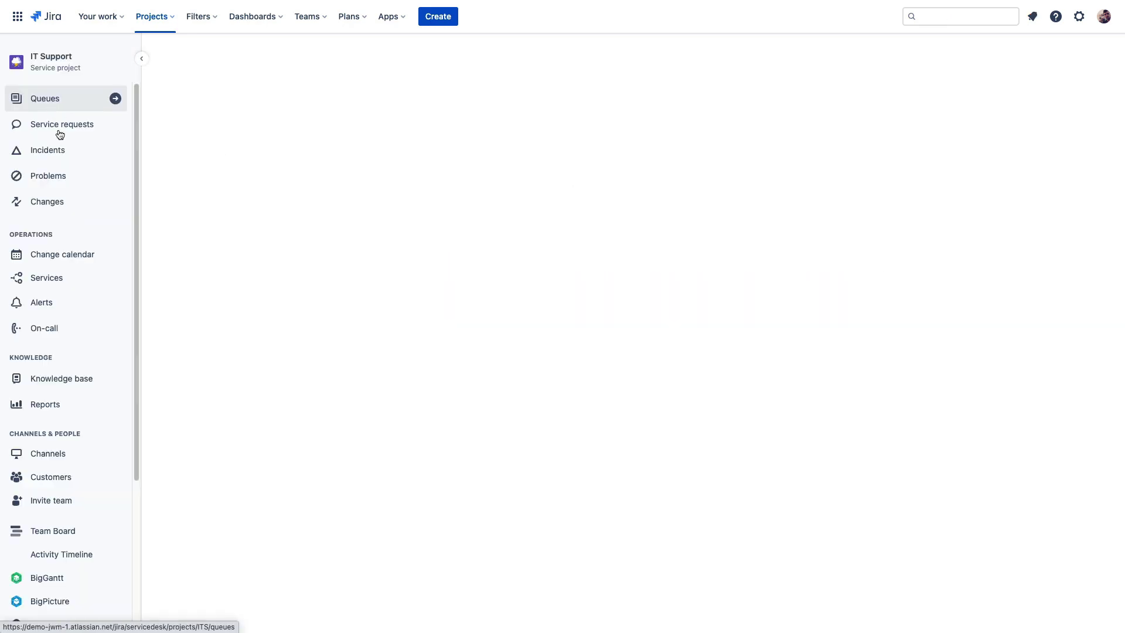
Step: Start a Get IT help request on the customer portal
mouse_move(59, 454)
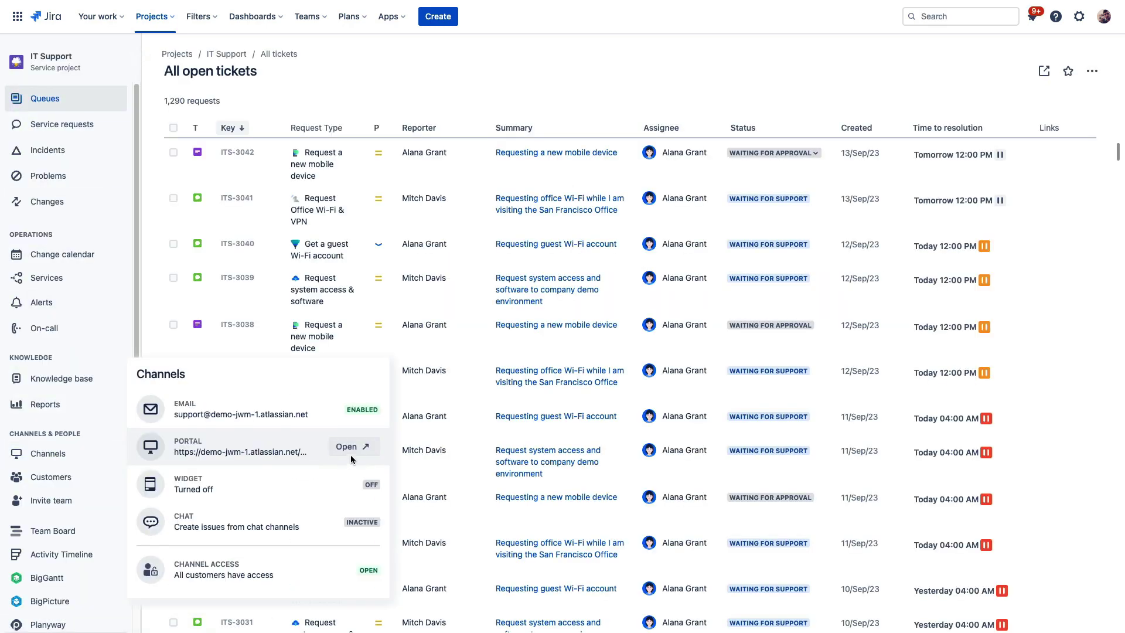
left_click(351, 453)
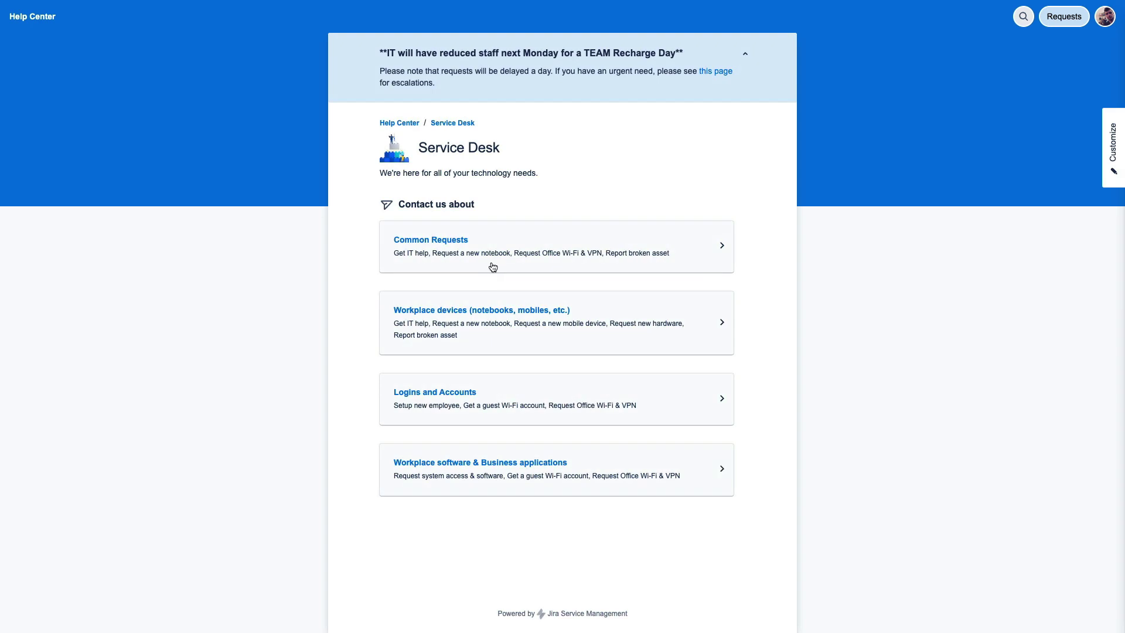
left_click(483, 331)
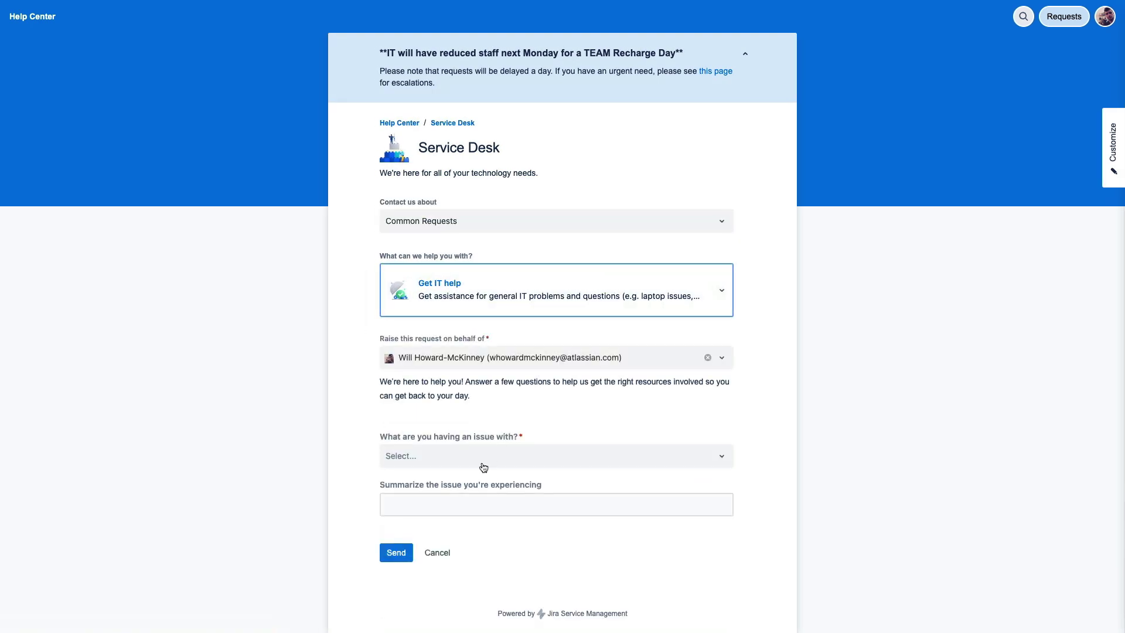
Step: Enter 'vpn', then 'cal', as the summary to see suggested articles
left_click(429, 508)
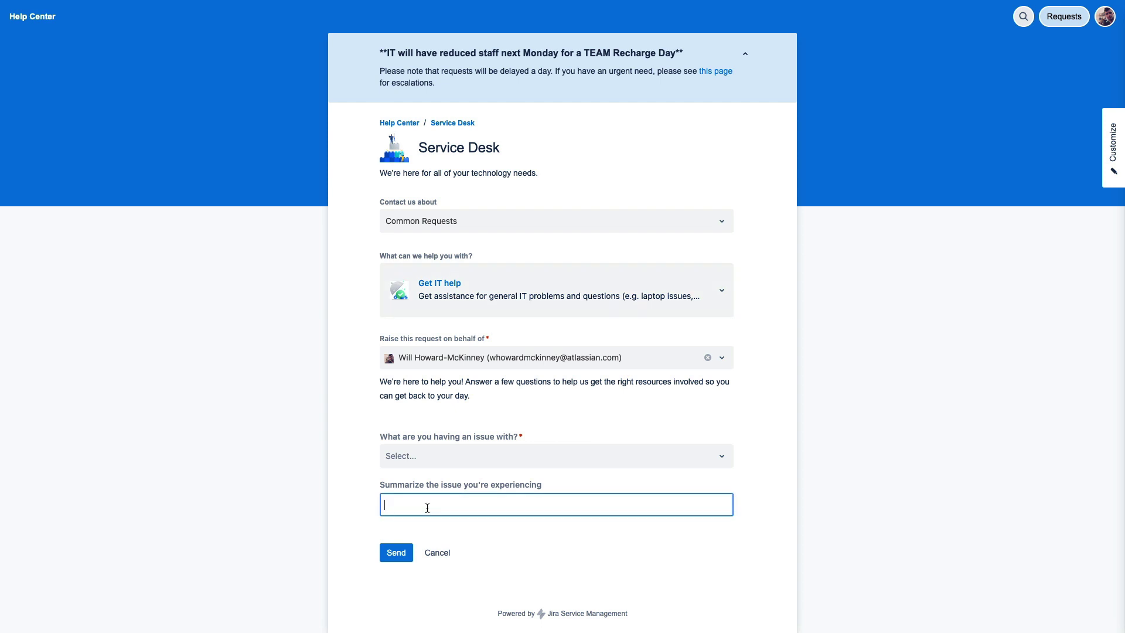
type("vpn")
scroll(480, 463, "down", 2)
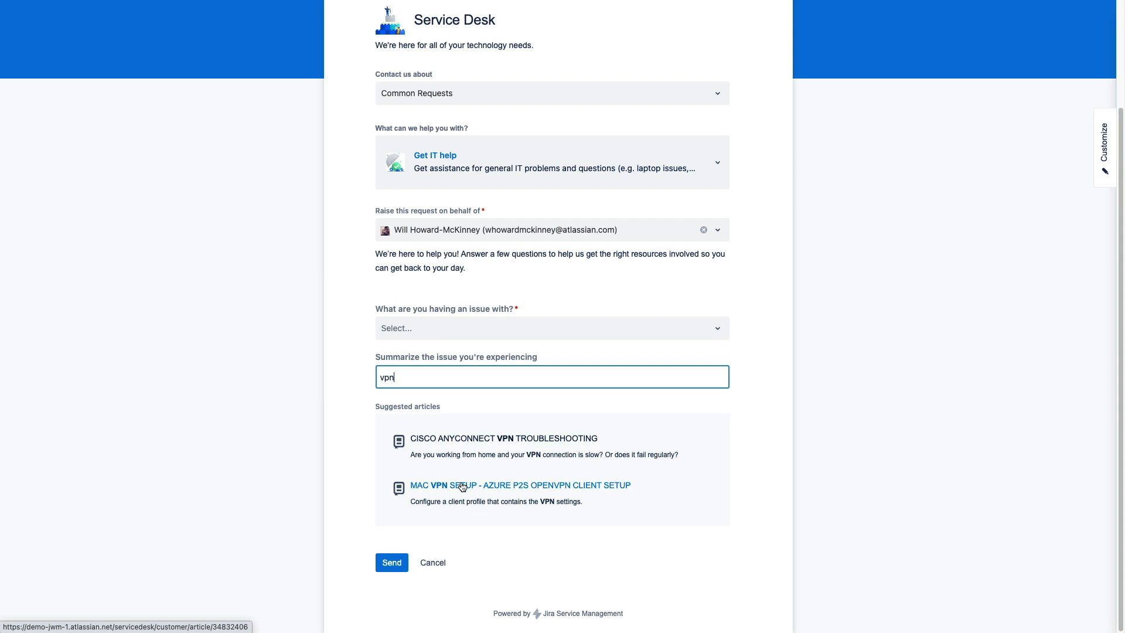
left_click_drag(404, 378, 336, 370)
type("cal")
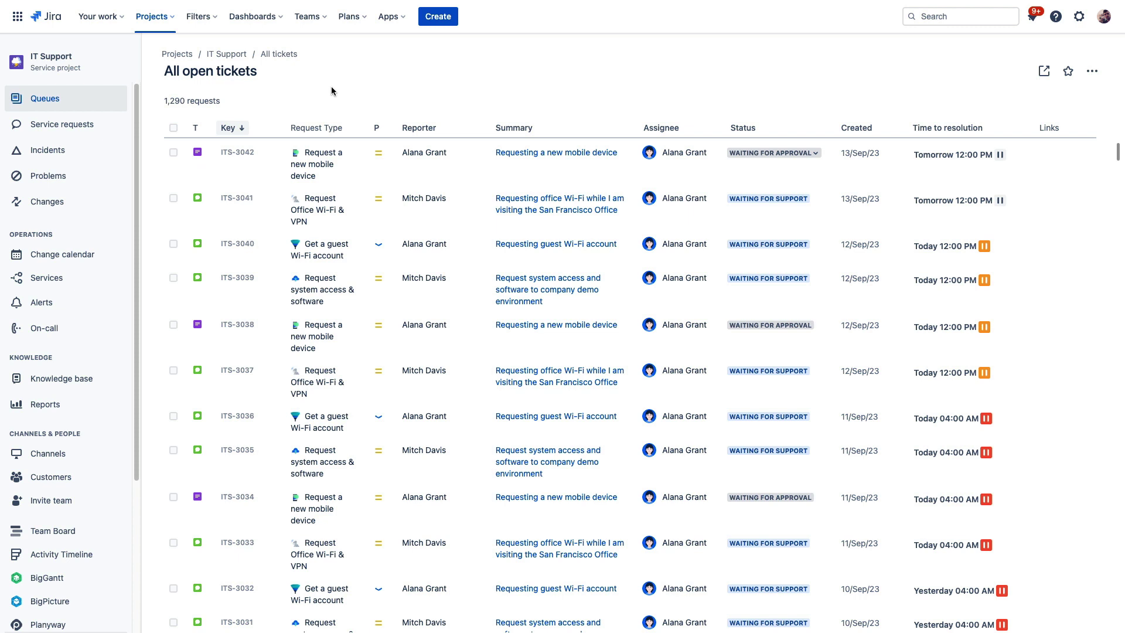
Step: On ITS-3042, share the How to set up Zoom article and mark the calendar article helpful
left_click(238, 153)
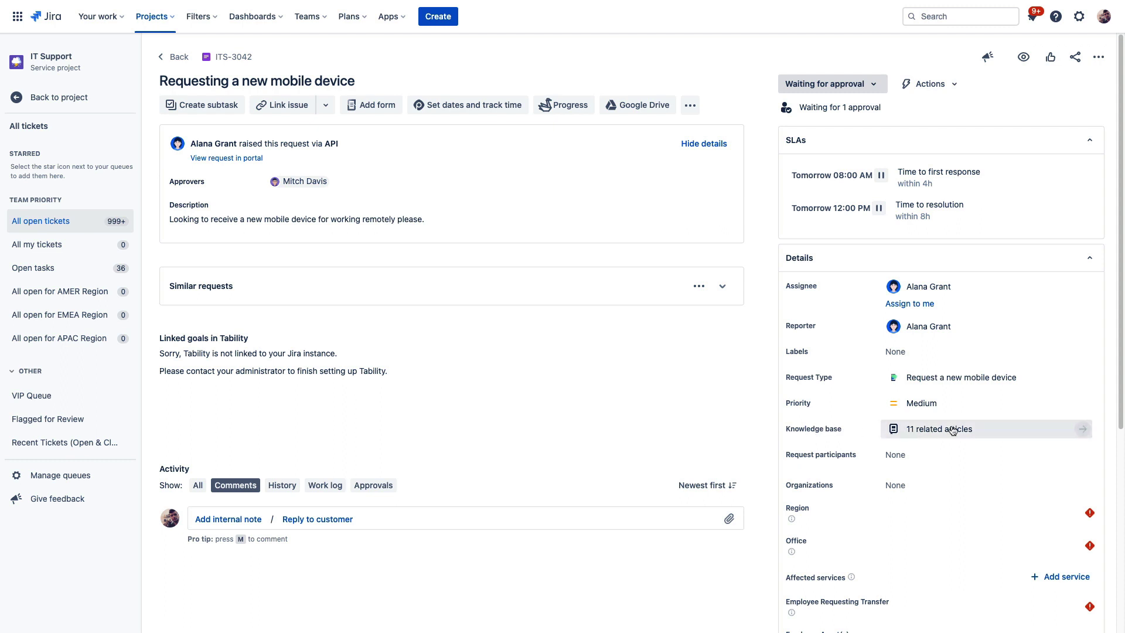
left_click(986, 425)
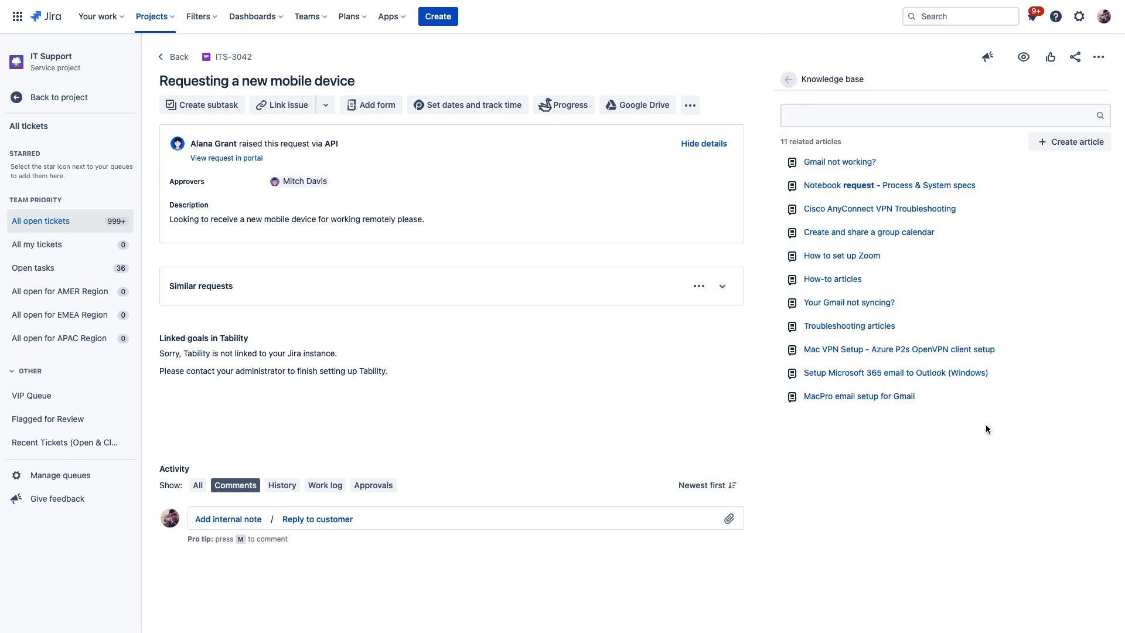
left_click(1100, 257)
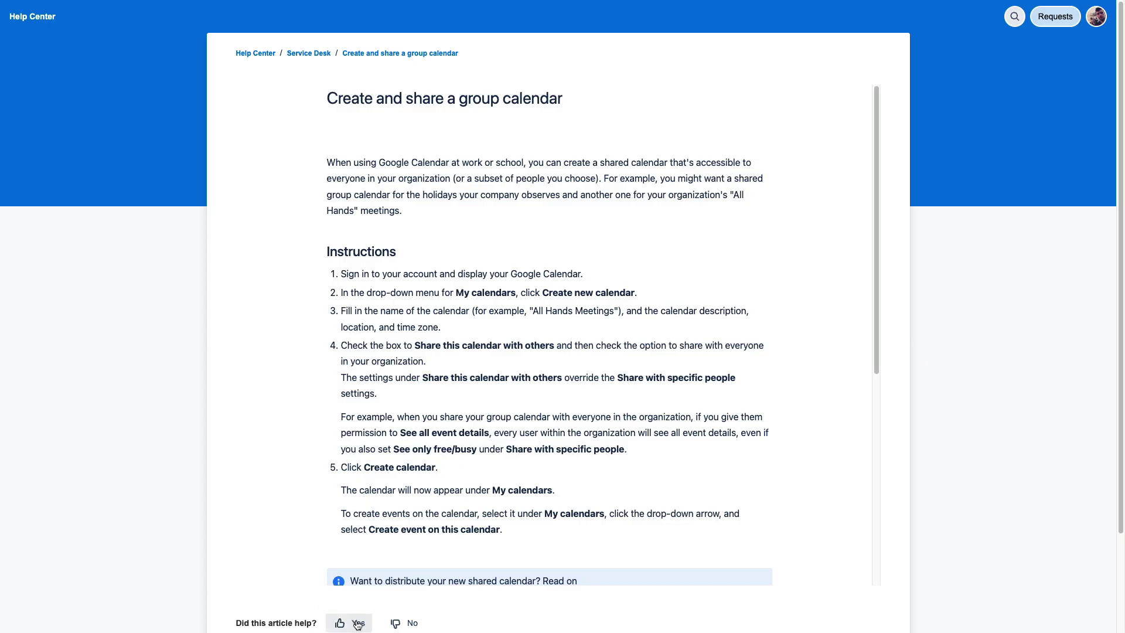
left_click(358, 624)
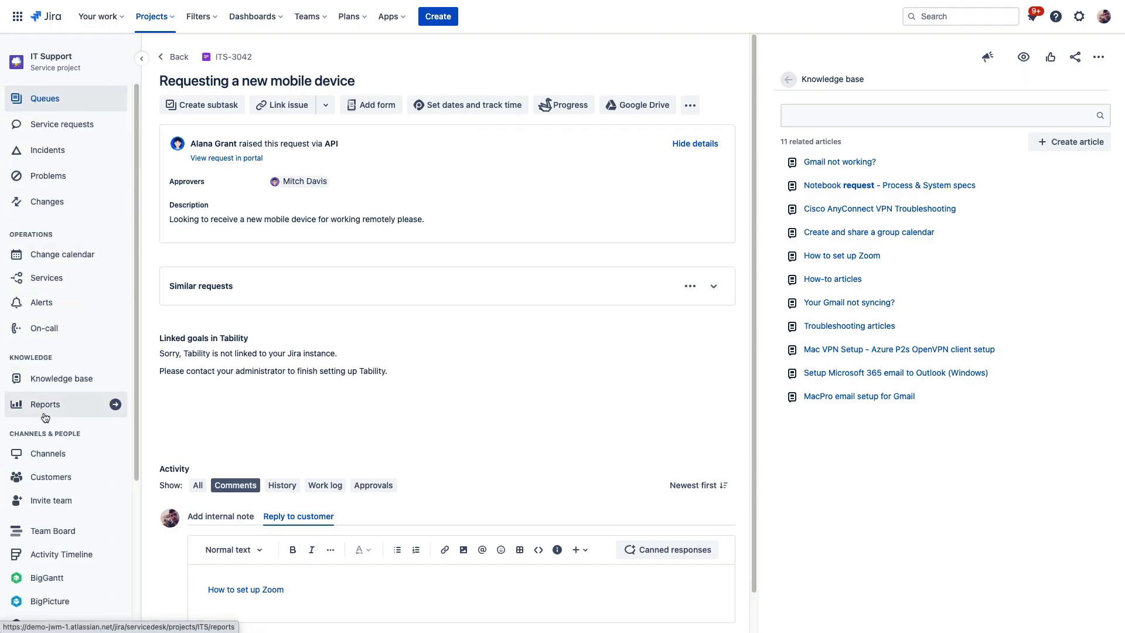
Step: Open the Requests deflected report and show the Sep 13 per-article deflection details
left_click(45, 406)
left_click(68, 221)
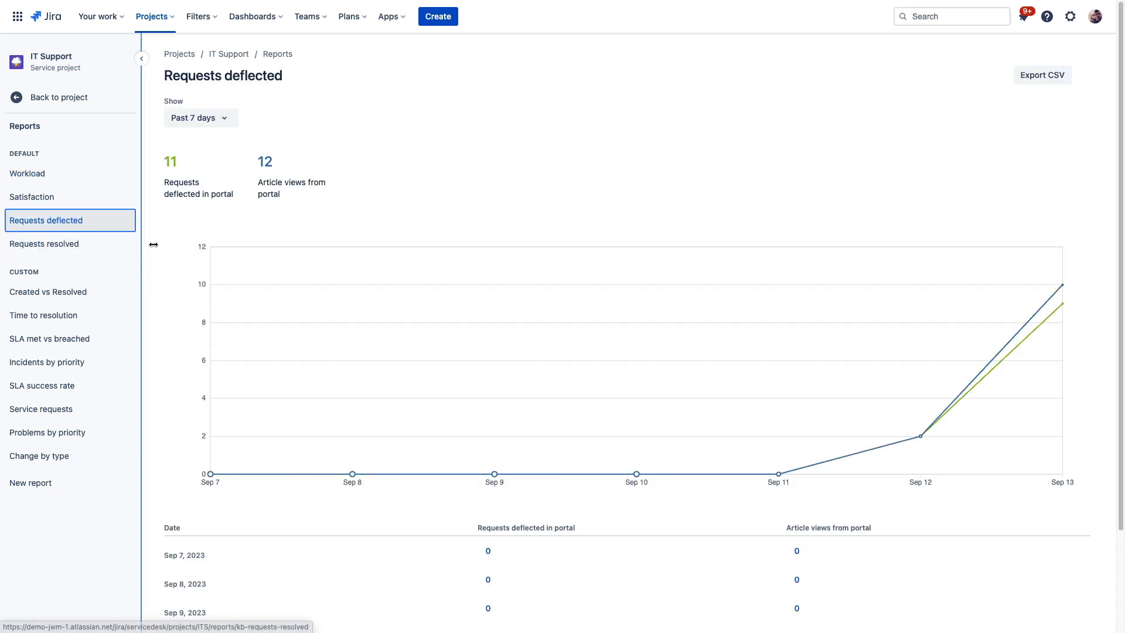
scroll(161, 264, "down", 2)
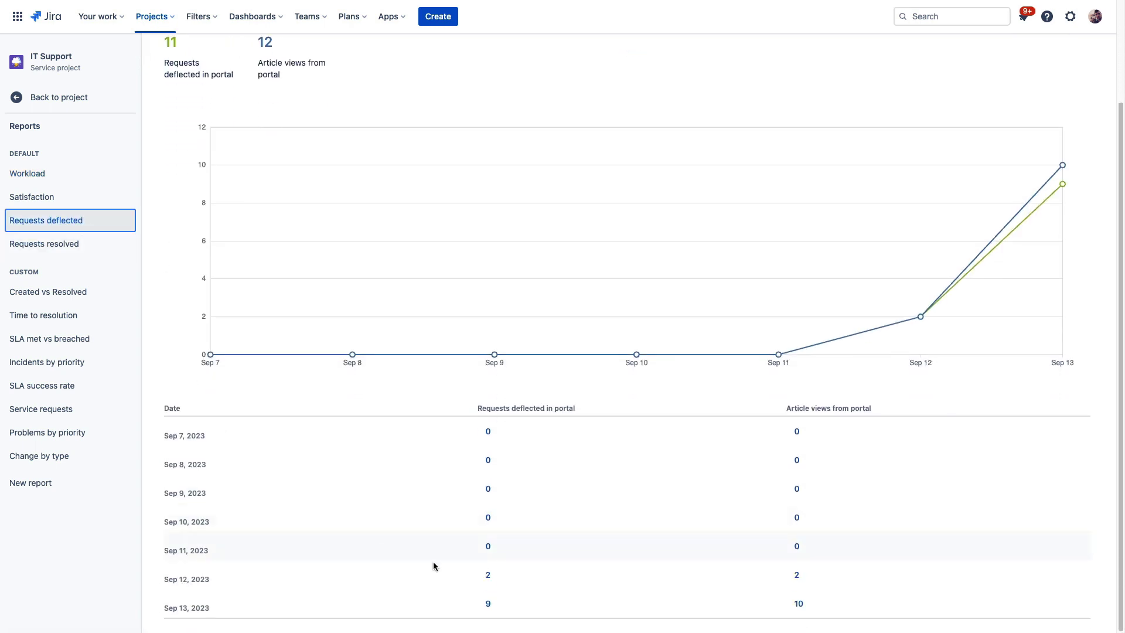
left_click(480, 603)
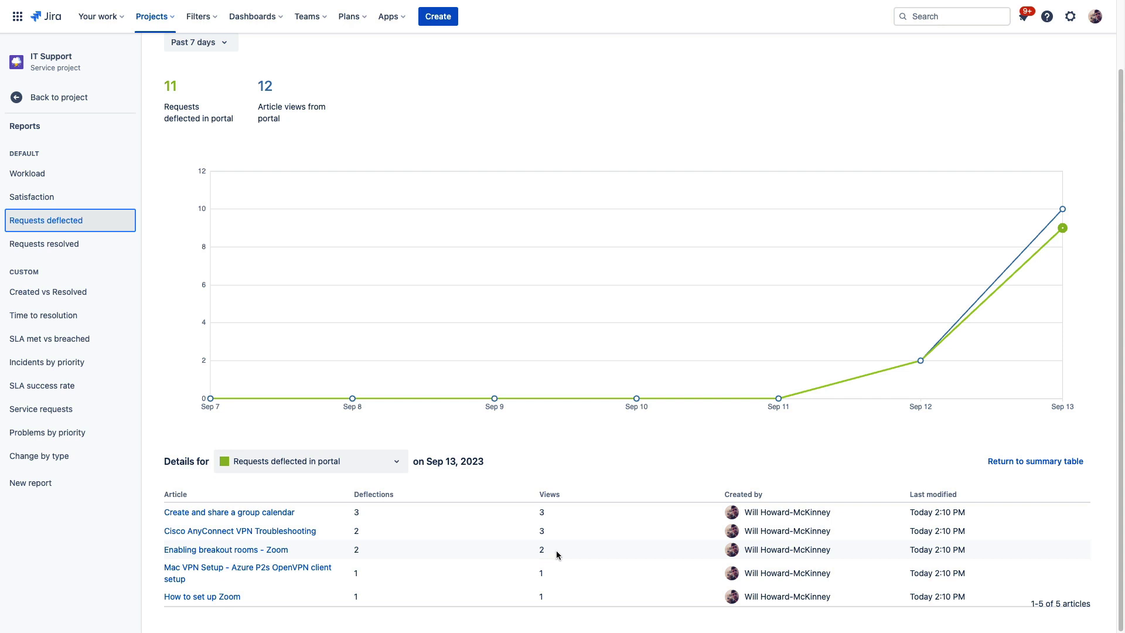
Step: Go to the Products page in the Jira settings
left_click(1071, 17)
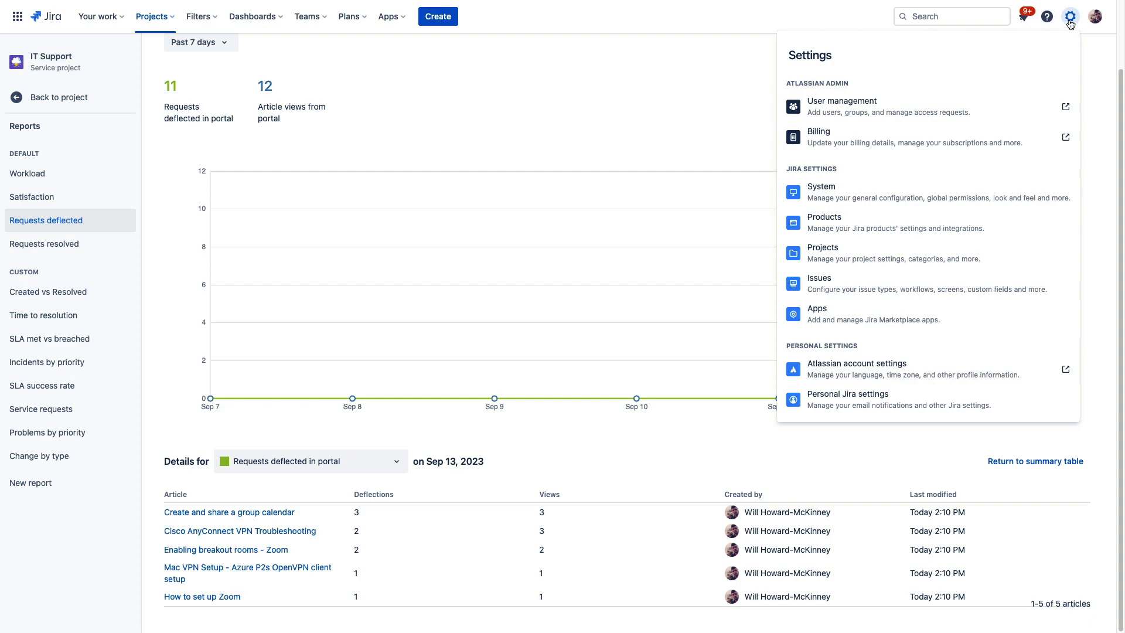
left_click(832, 227)
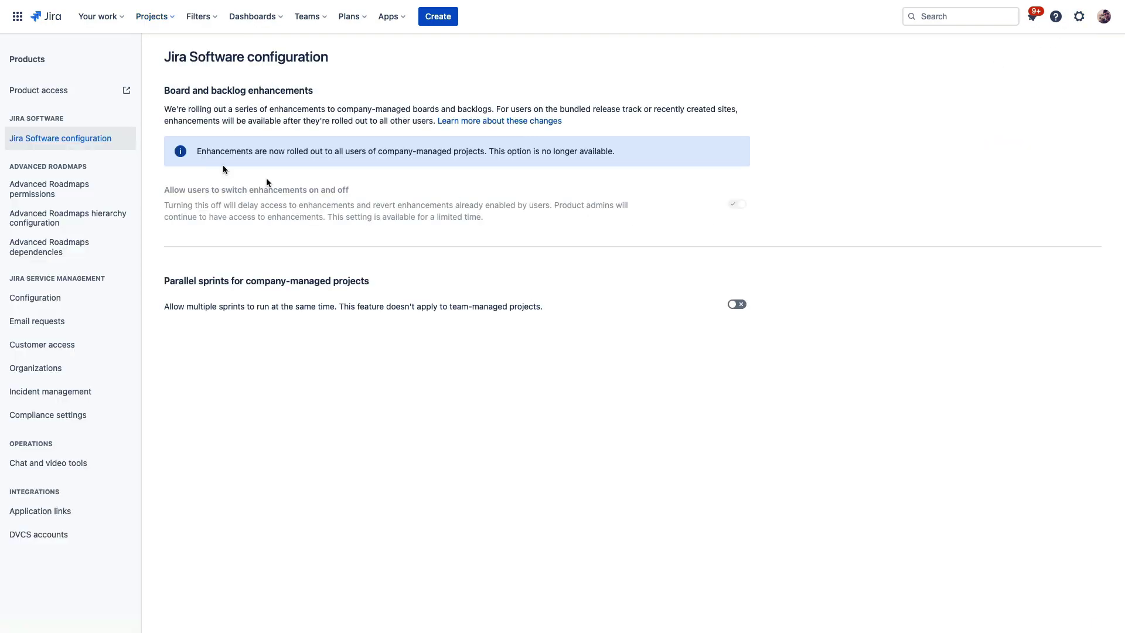